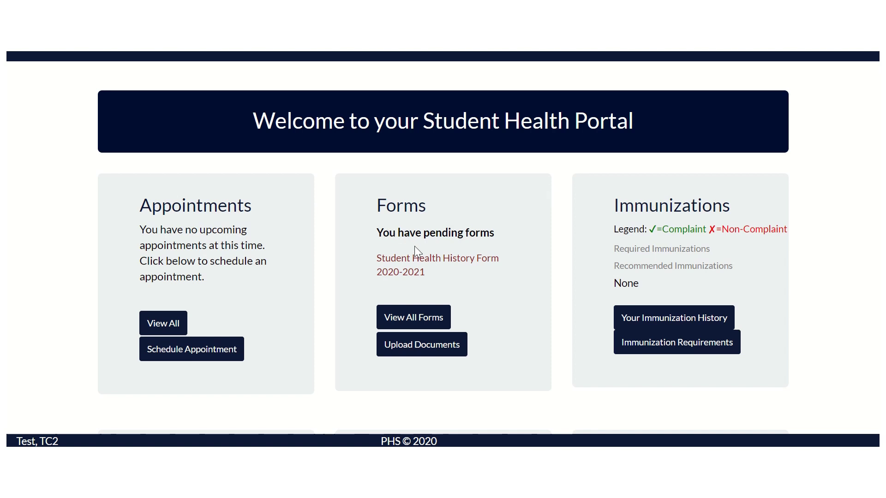
Step: Open the Student Health History Form 2020-2021 and scroll down to the MMR and Varicella questions
click(410, 273)
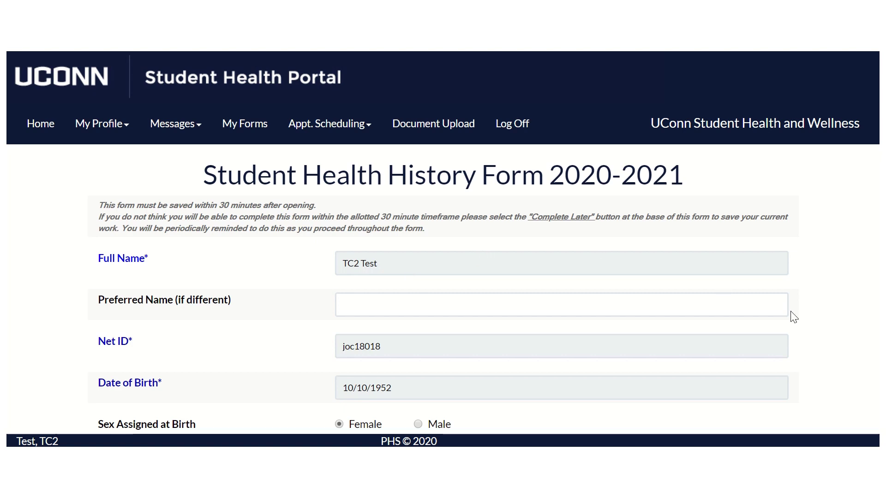
scroll(443, 278, down, 2)
scroll(544, 71, down, 8)
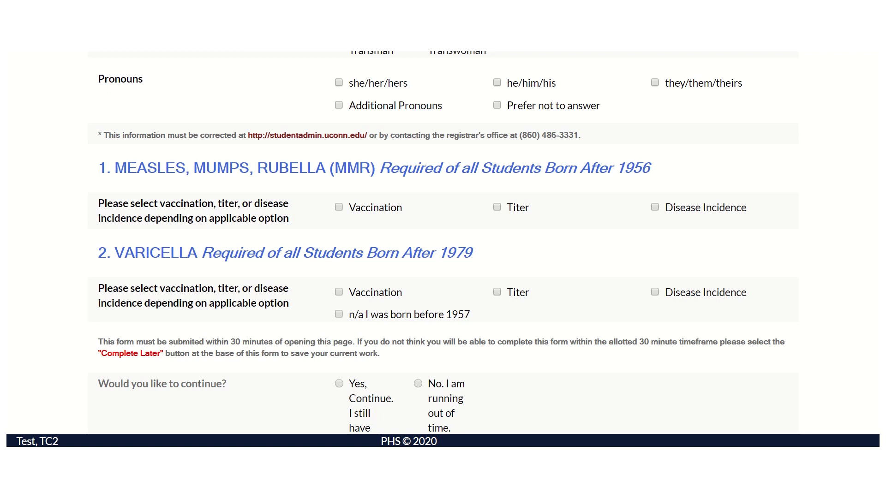
Step: Scroll through the vaccination sections and open section 5's Clearance to Play Club Sports PDF
scroll(441, 243, down, 4)
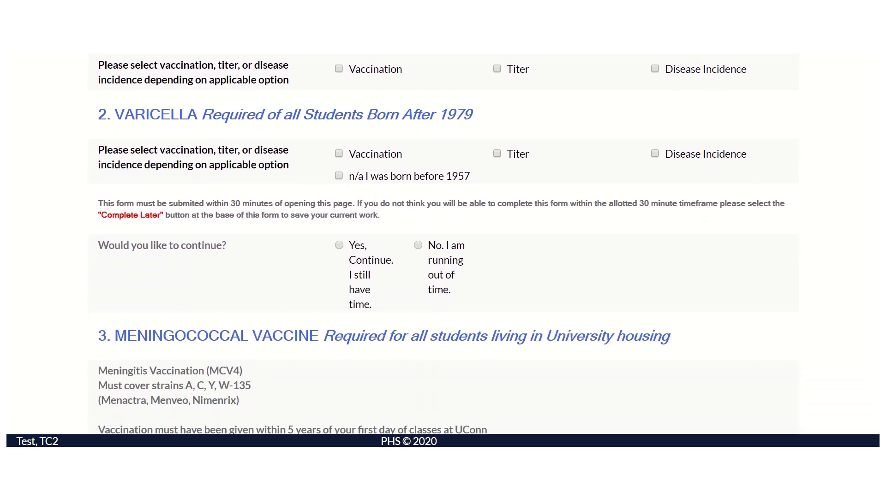
scroll(442, 243, down, 5)
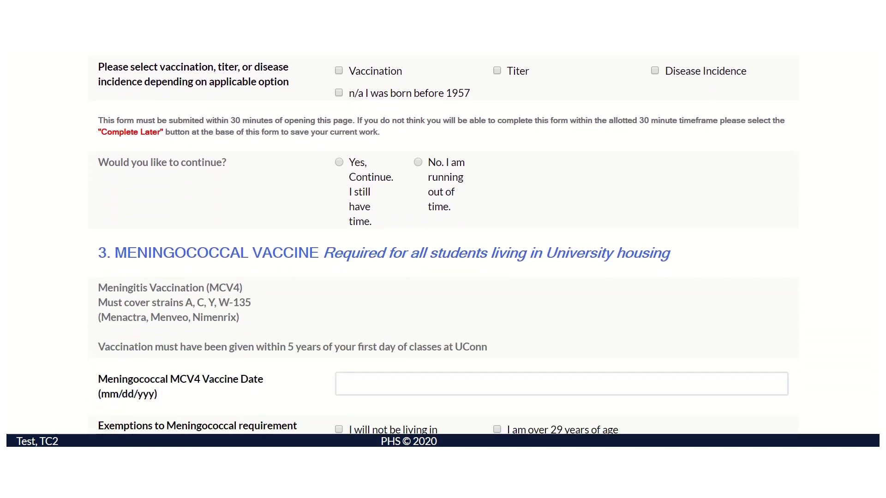
scroll(442, 242, down, 2)
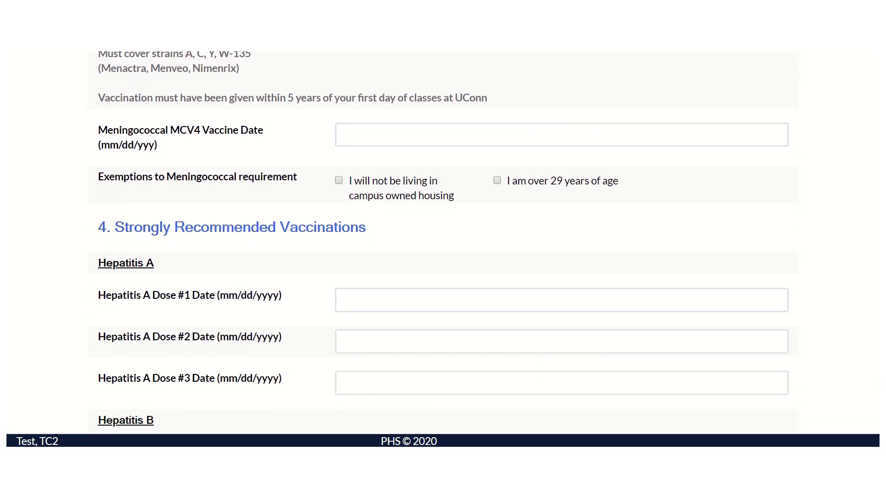
scroll(441, 242, down, 2)
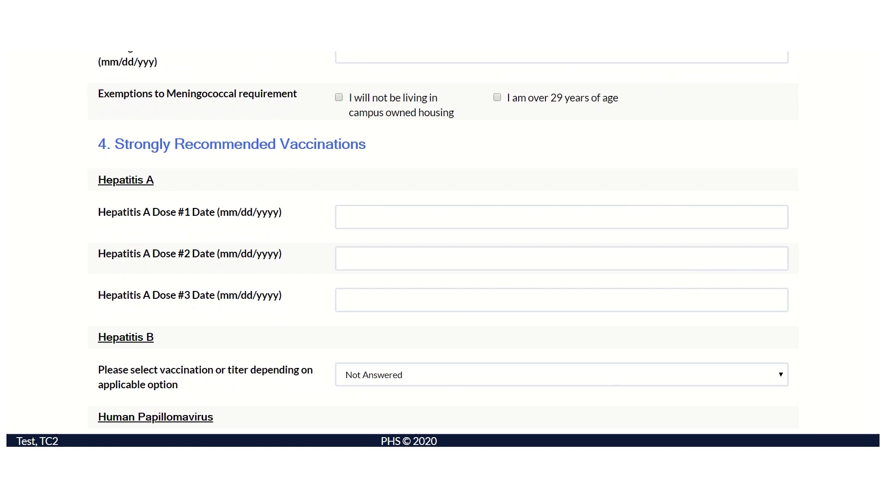
scroll(443, 242, down, 1)
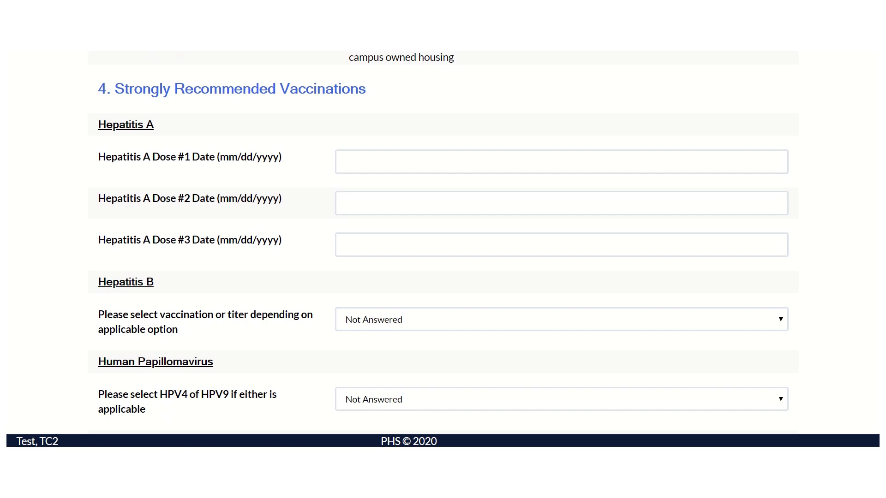
scroll(443, 242, down, 5)
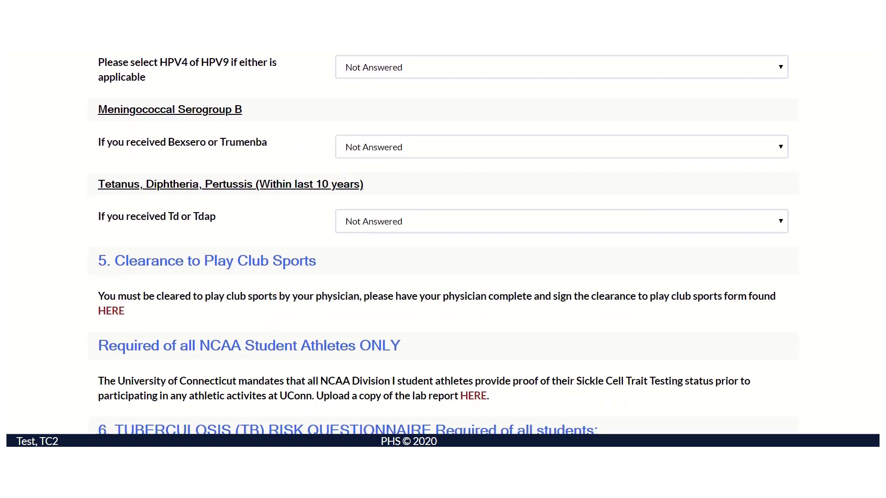
scroll(443, 243, down, 1)
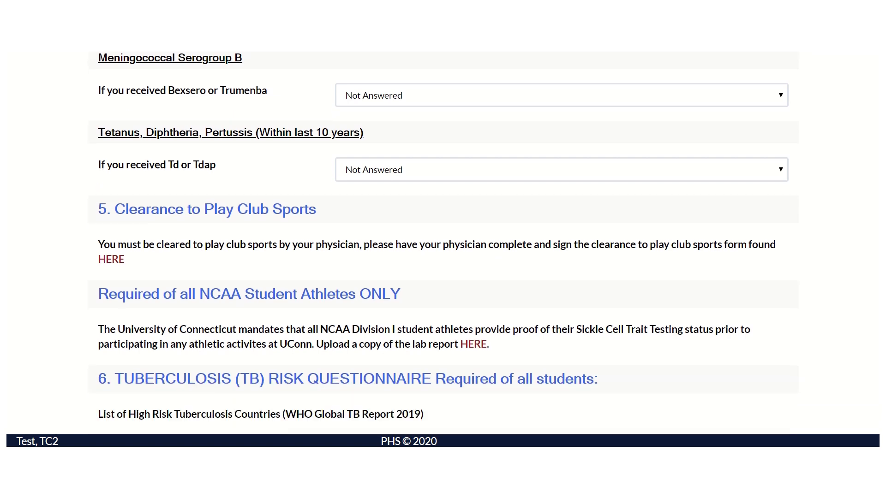
click(111, 256)
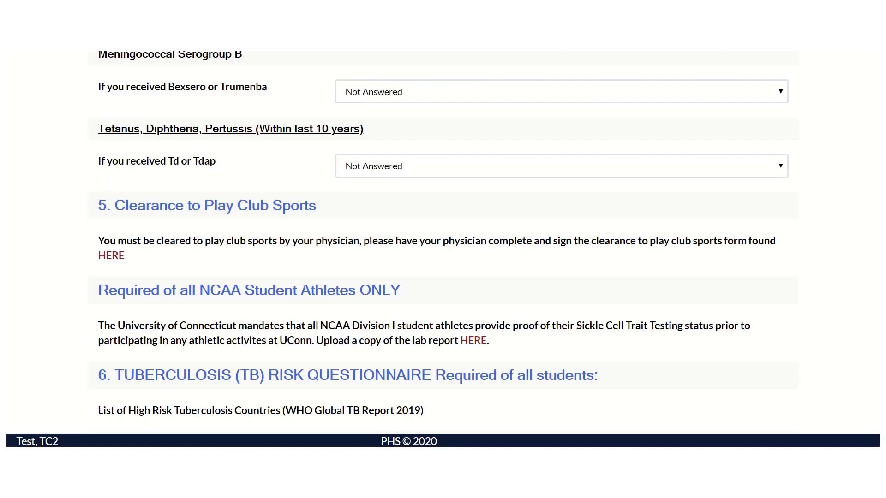
Step: Scroll past the TB testing question to the Health History section's Cell Phone # field
scroll(443, 242, down, 5)
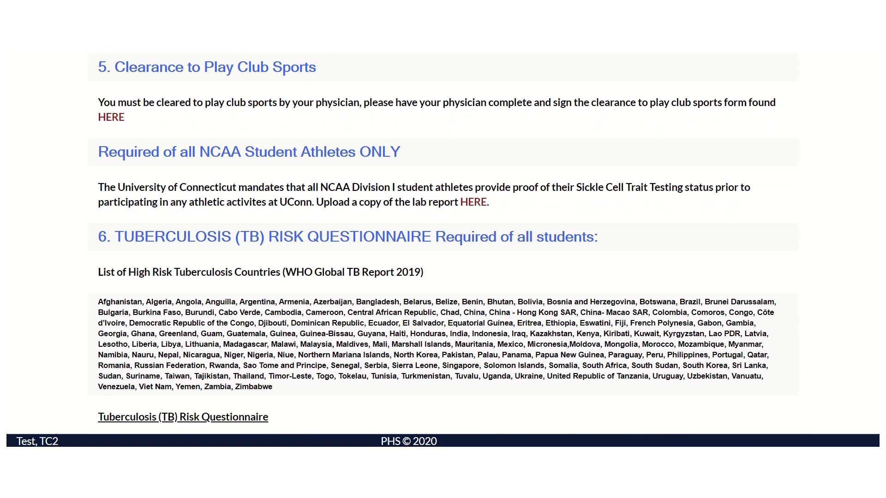
scroll(443, 242, down, 3)
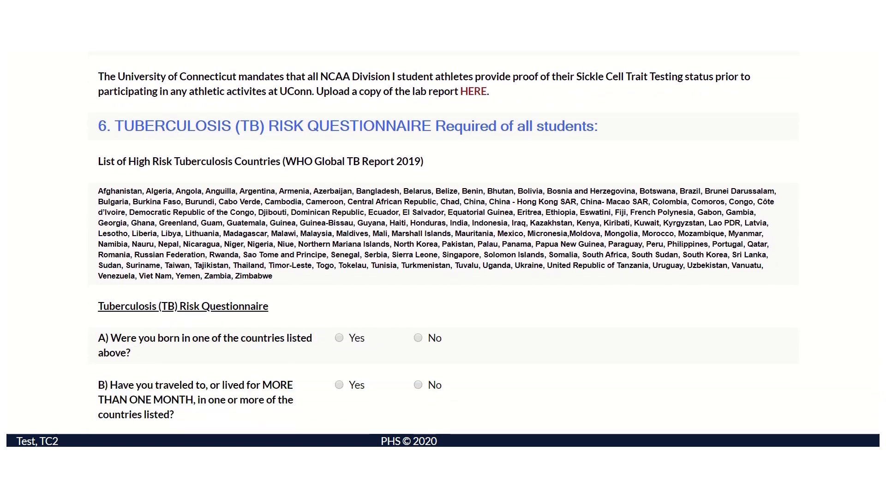
scroll(443, 242, down, 3)
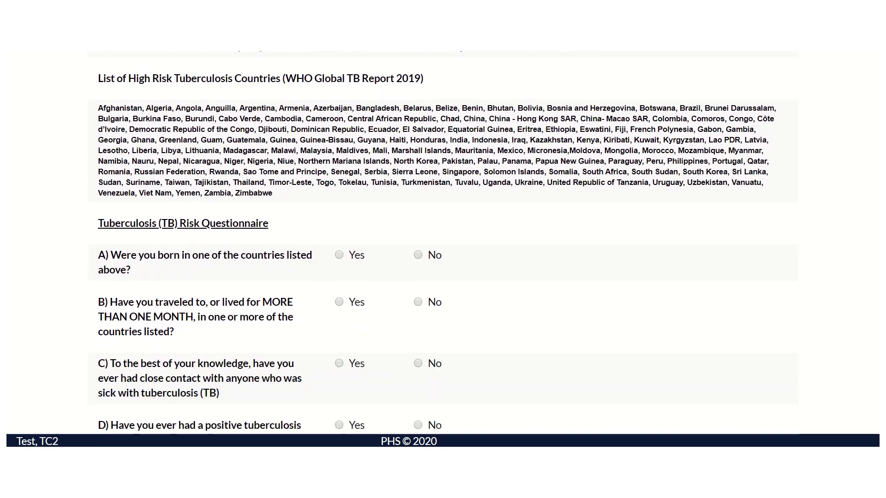
scroll(443, 243, down, 2)
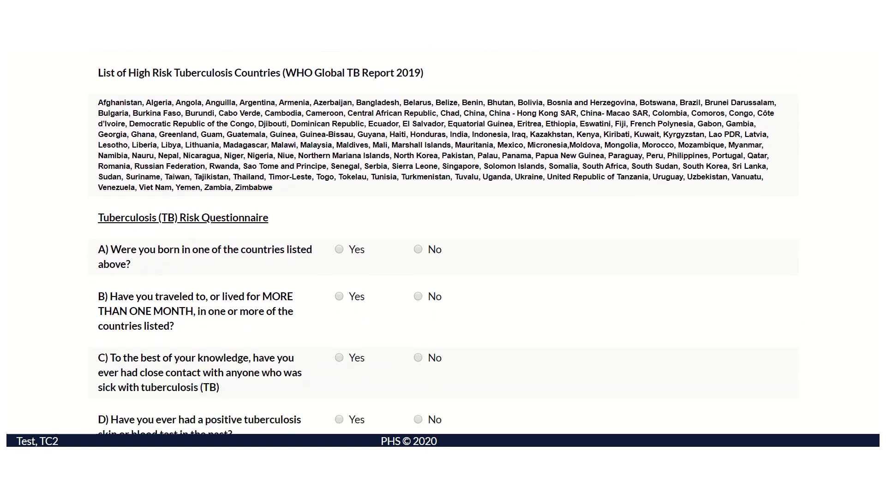
scroll(444, 243, down, 2)
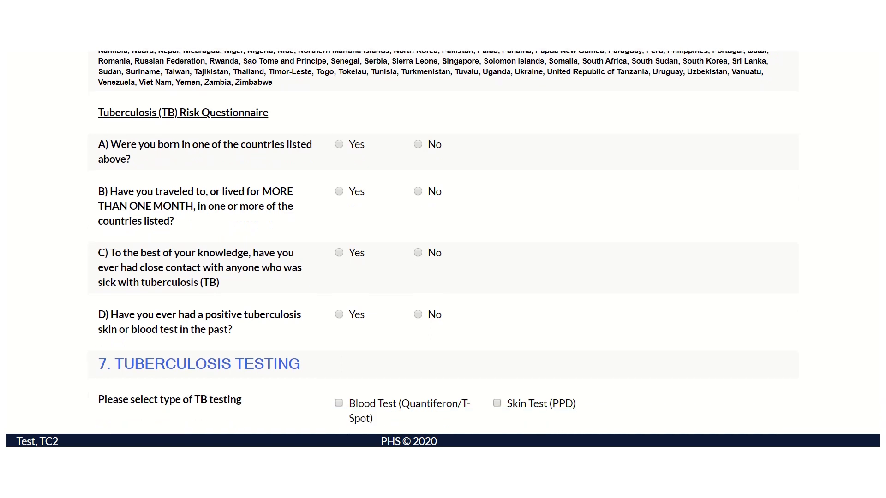
scroll(443, 243, down, 7)
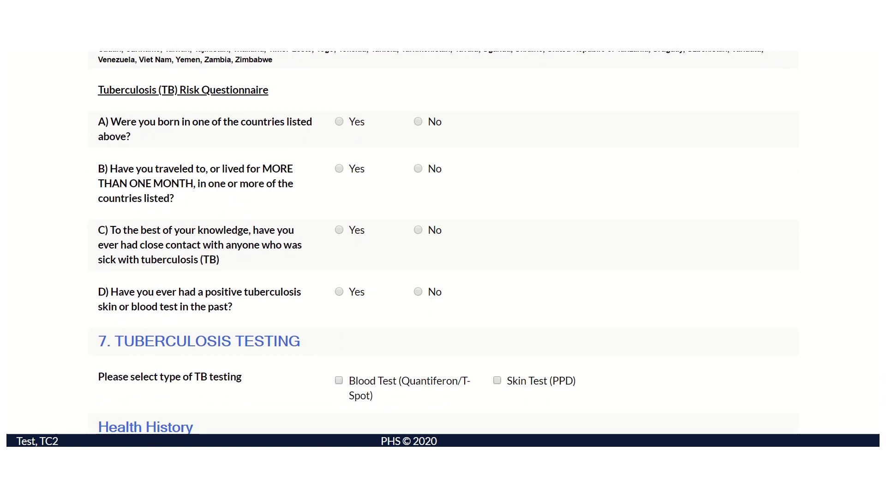
scroll(444, 243, down, 2)
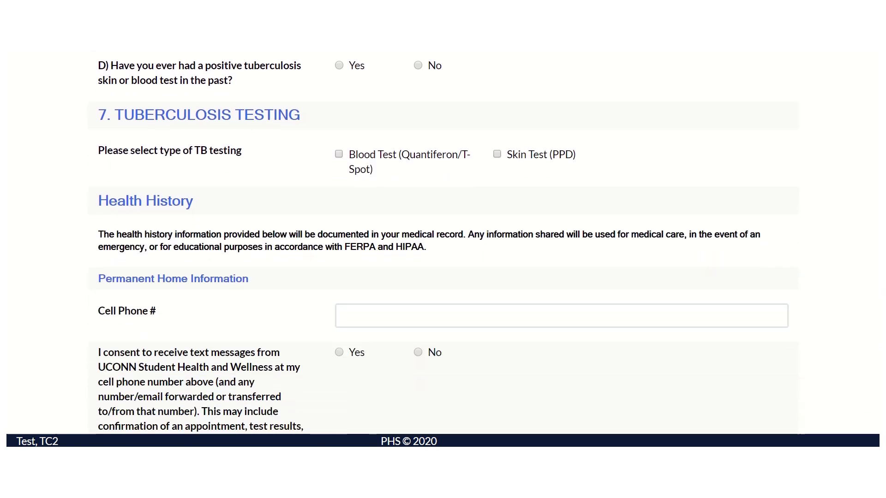
scroll(443, 243, down, 1)
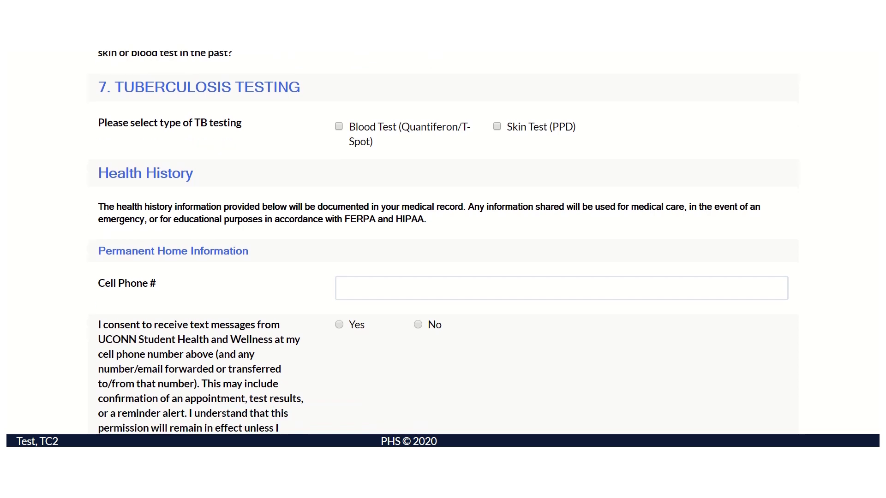
scroll(443, 242, down, 1)
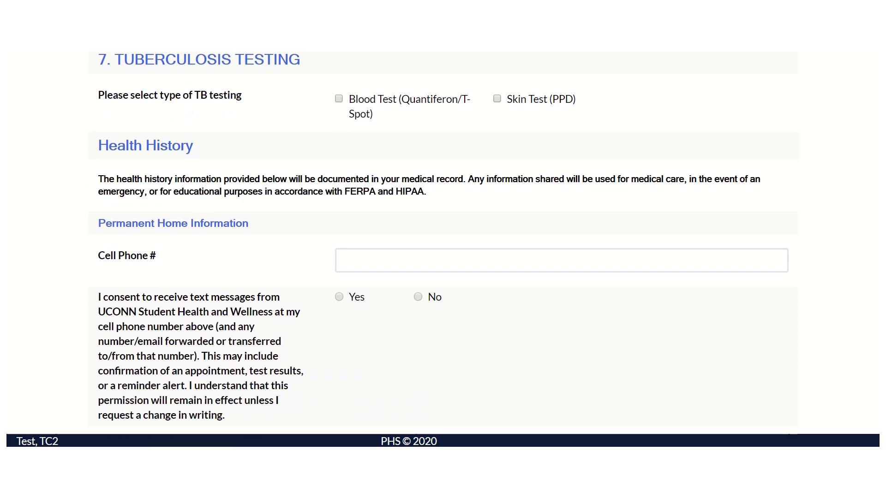
scroll(443, 242, down, 1)
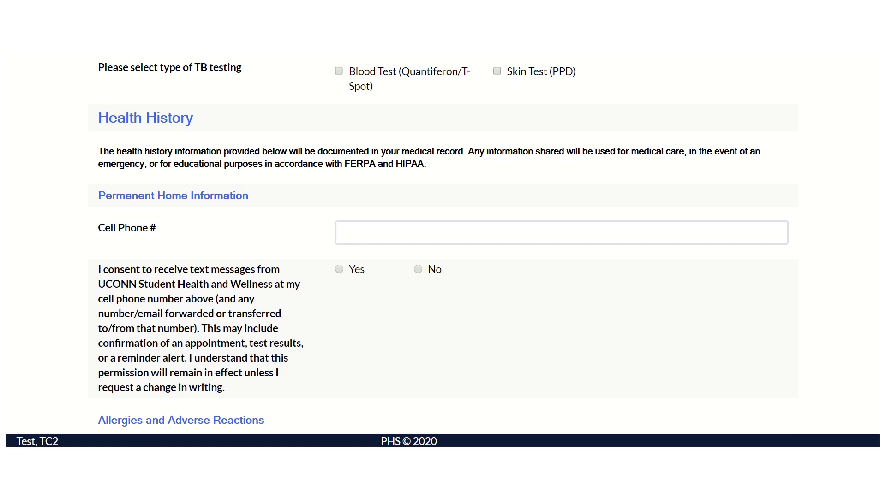
Step: Scroll past the allergy, medication and conditions questions to the View Consent for Treatment button
scroll(443, 243, down, 5)
scroll(443, 242, down, 5)
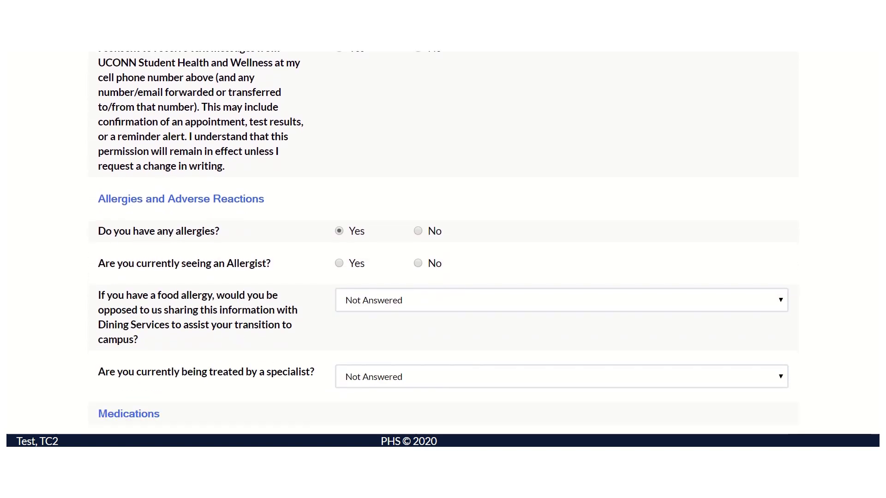
scroll(443, 243, down, 4)
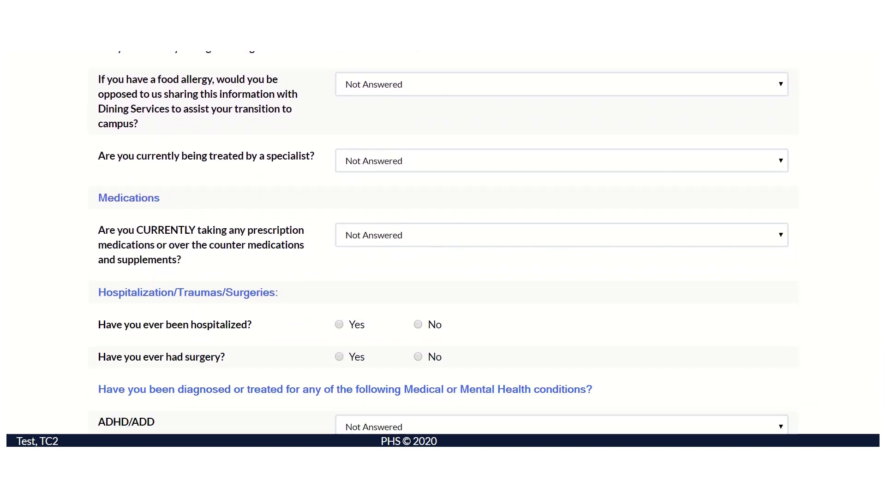
scroll(443, 242, down, 1)
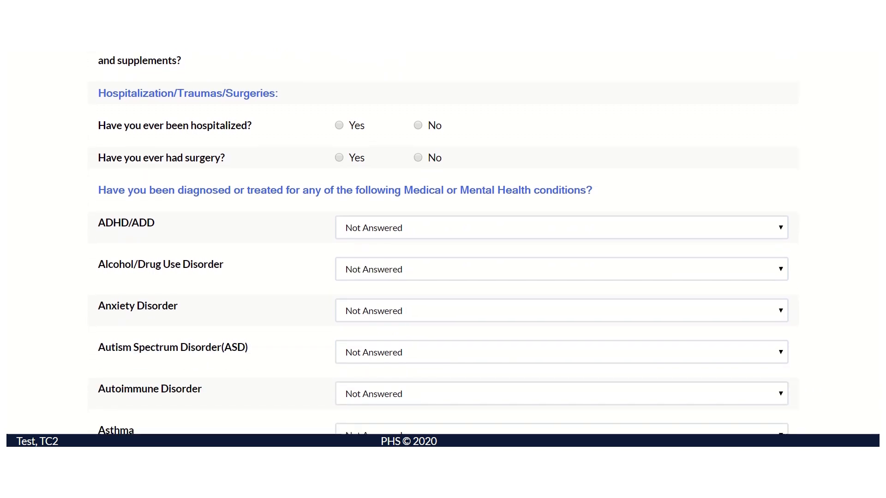
scroll(443, 243, down, 4)
scroll(443, 242, down, 5)
scroll(444, 243, down, 5)
scroll(443, 243, down, 4)
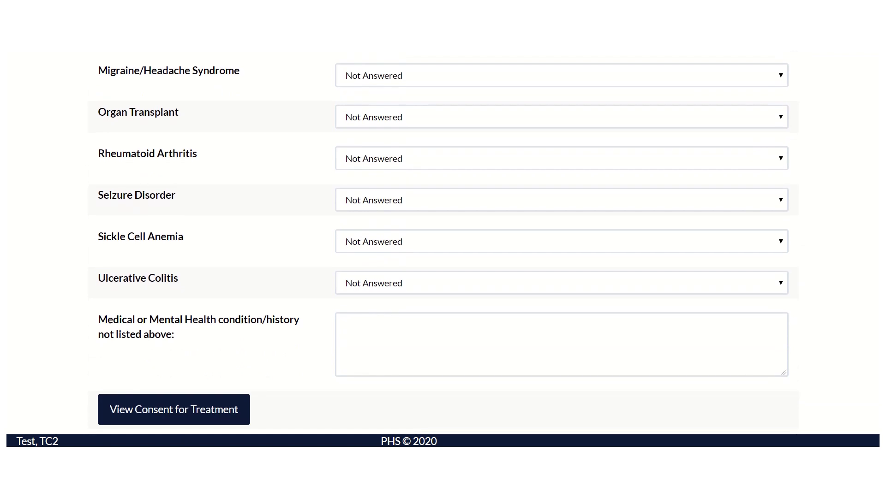
scroll(443, 243, down, 1)
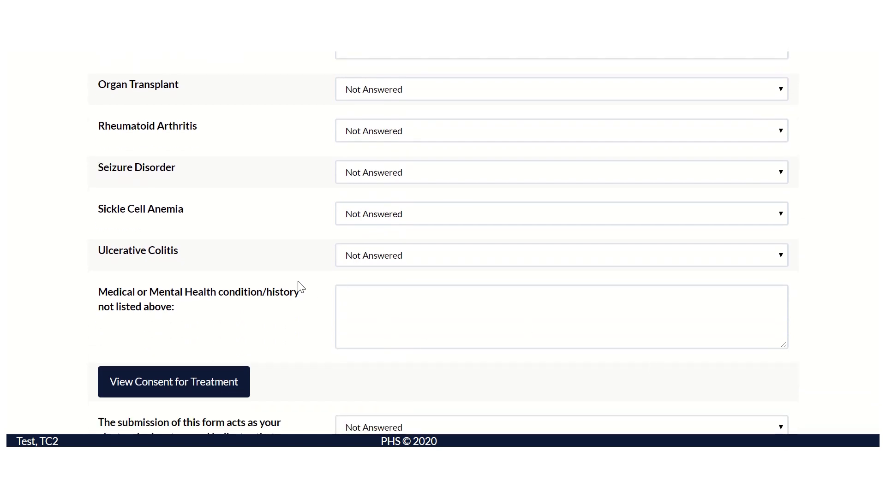
Step: Read the Consent for Treatment text, then close it
click(205, 382)
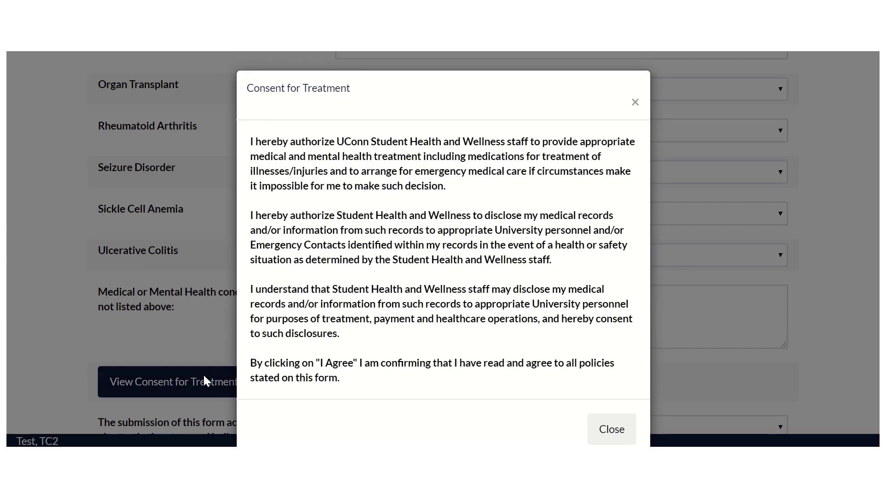
click(600, 430)
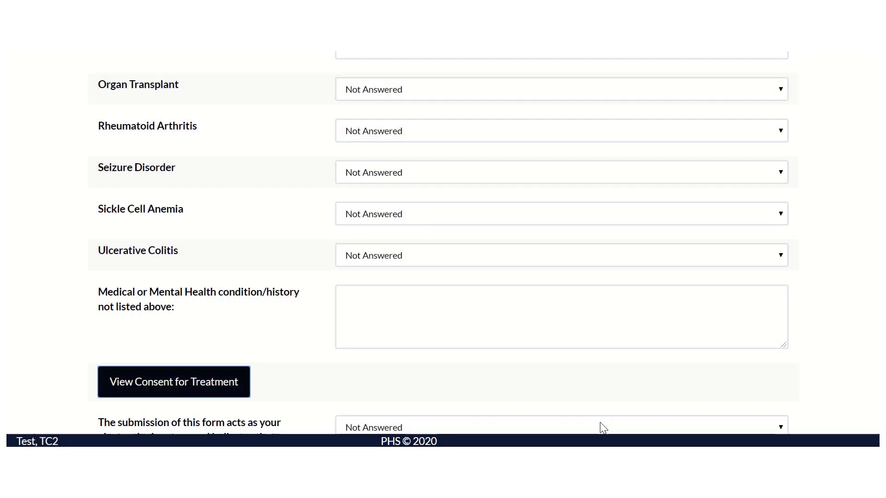
scroll(740, 352, down, 3)
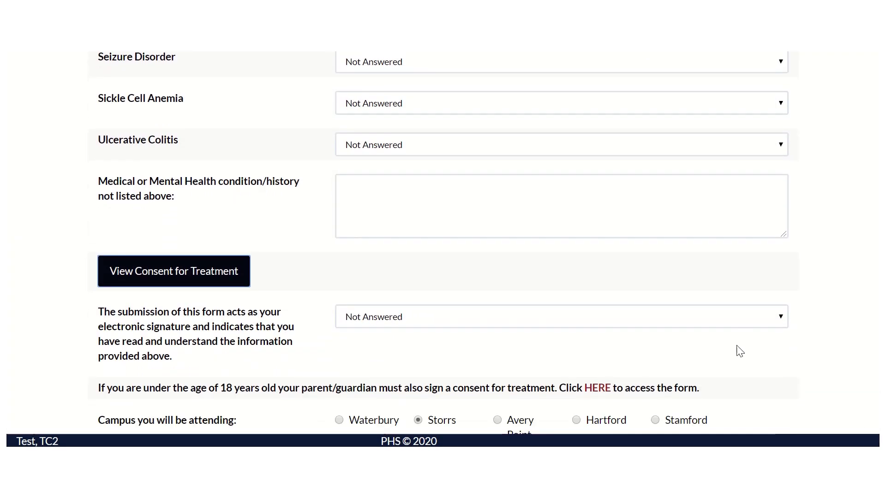
Step: Leave the signature choice unanswered and open the under-18 parental consent form
click(780, 322)
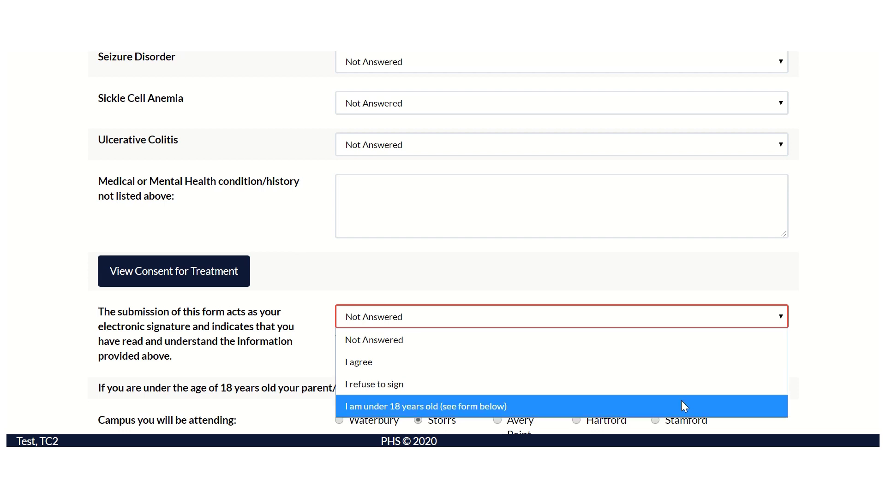
click(836, 357)
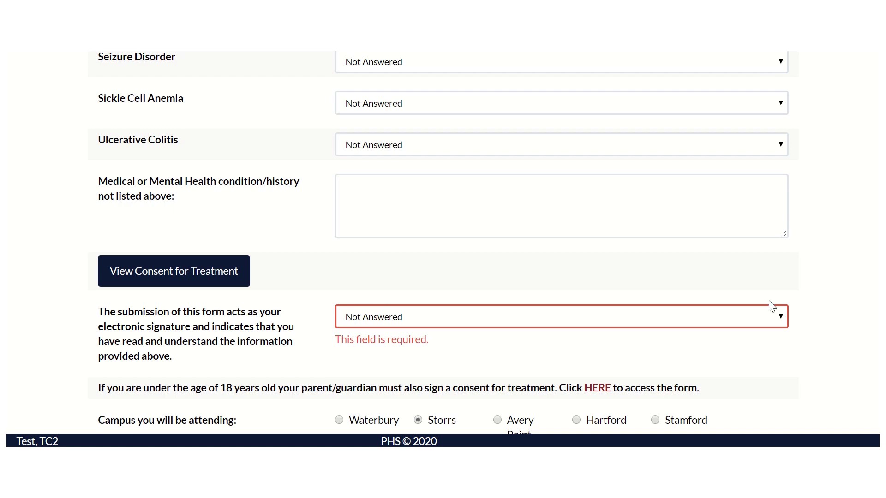
click(609, 389)
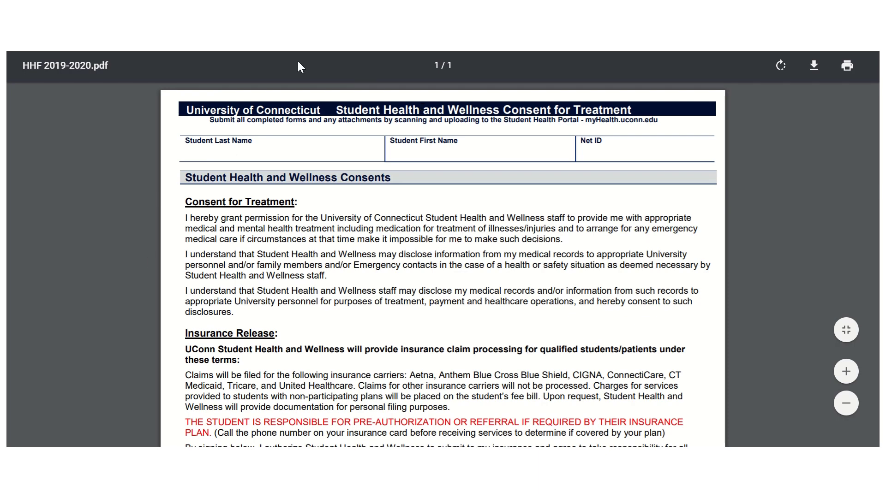
Step: Close HHF 2019-2020.pdf and scroll back to the top of the health history form
key(ctrl+w)
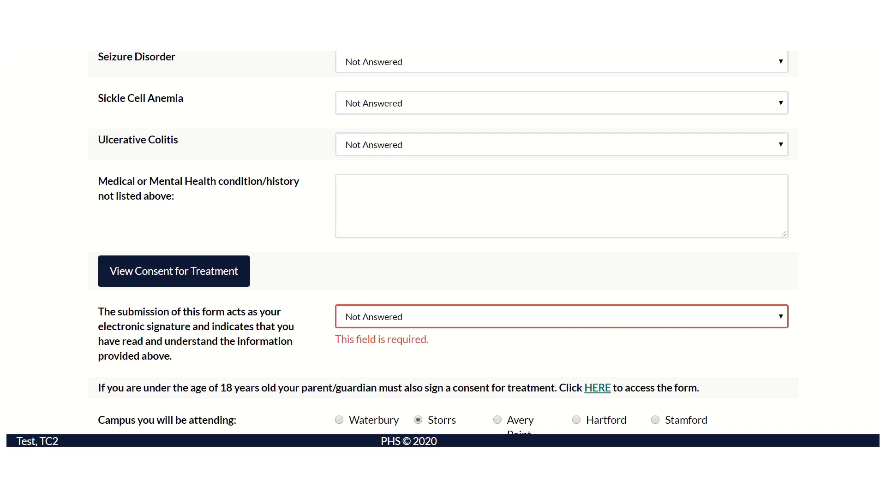
scroll(443, 244, down, 4)
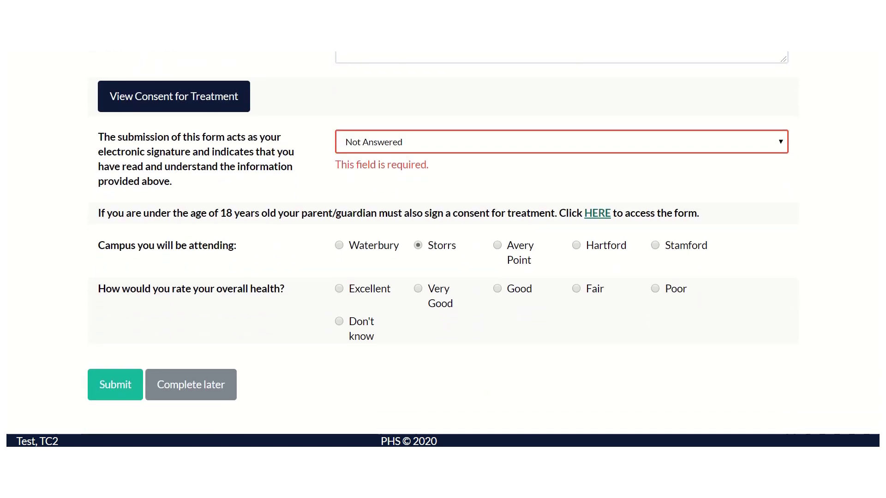
scroll(443, 245, up, 10)
scroll(443, 244, up, 20)
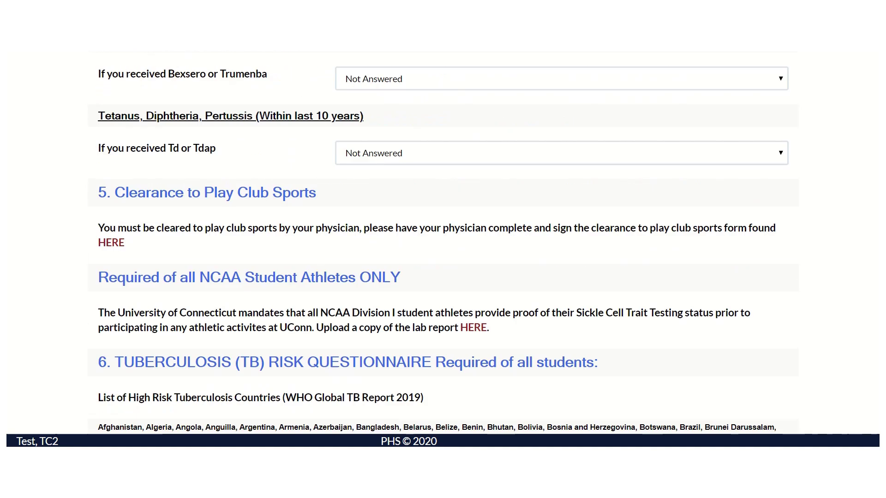
scroll(443, 245, up, 4)
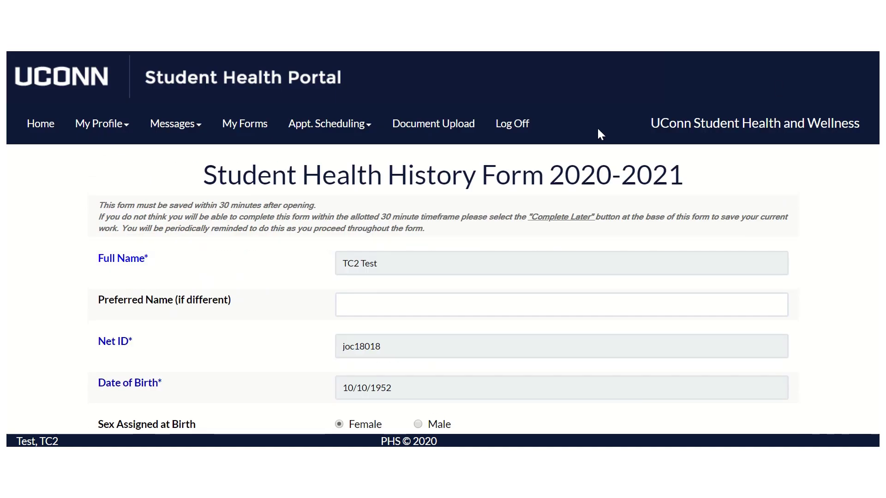
Step: Go to Document Upload and set the document type to Health History/Immunization Forms
click(421, 125)
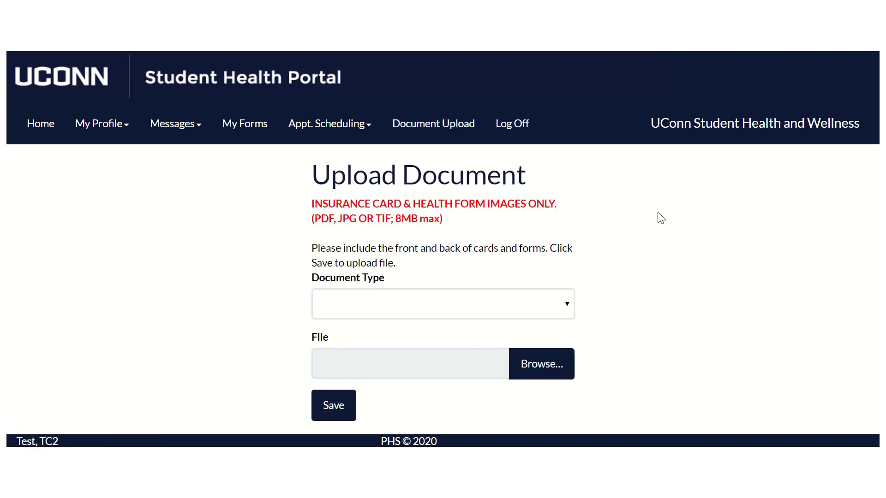
click(571, 309)
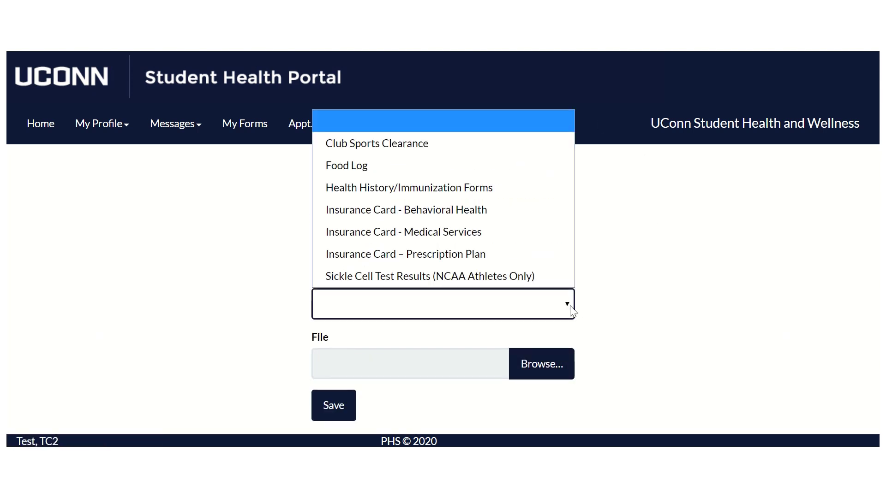
click(532, 196)
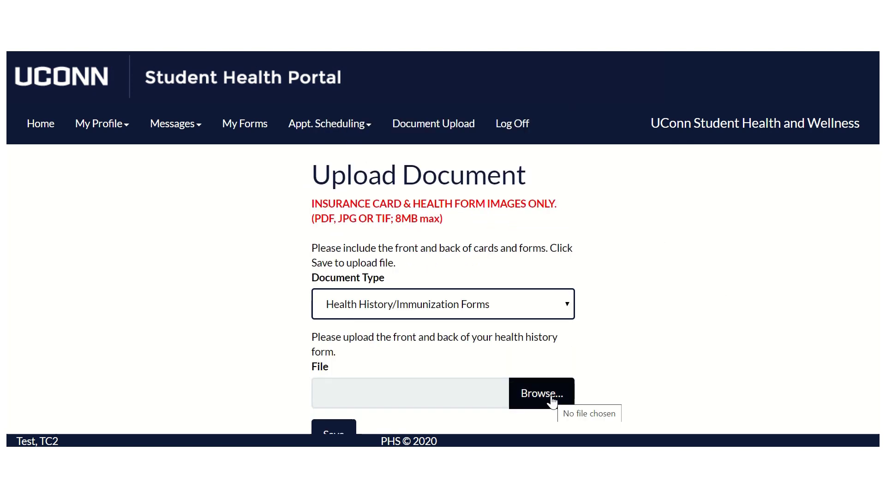